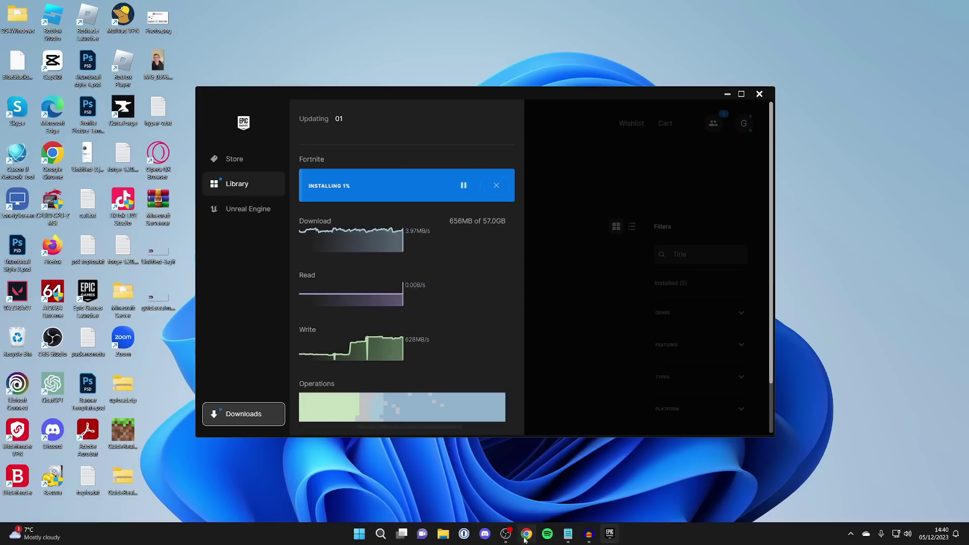
Switch to Chrome, search Google for "epic games status" and open the Epic Games Public Status page
{"action": "mouse_move", "coordinate": [525, 540]}
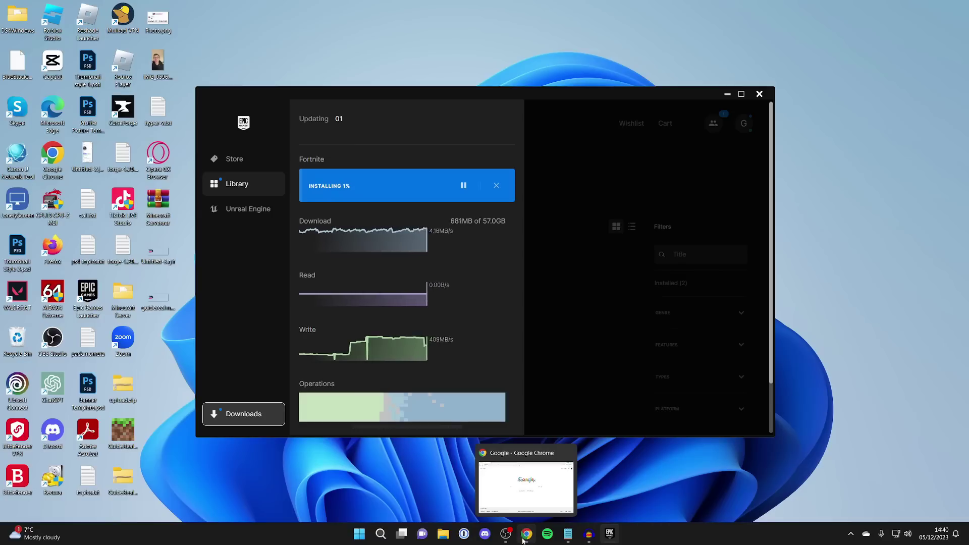
{"action": "left_click", "coordinate": [525, 538]}
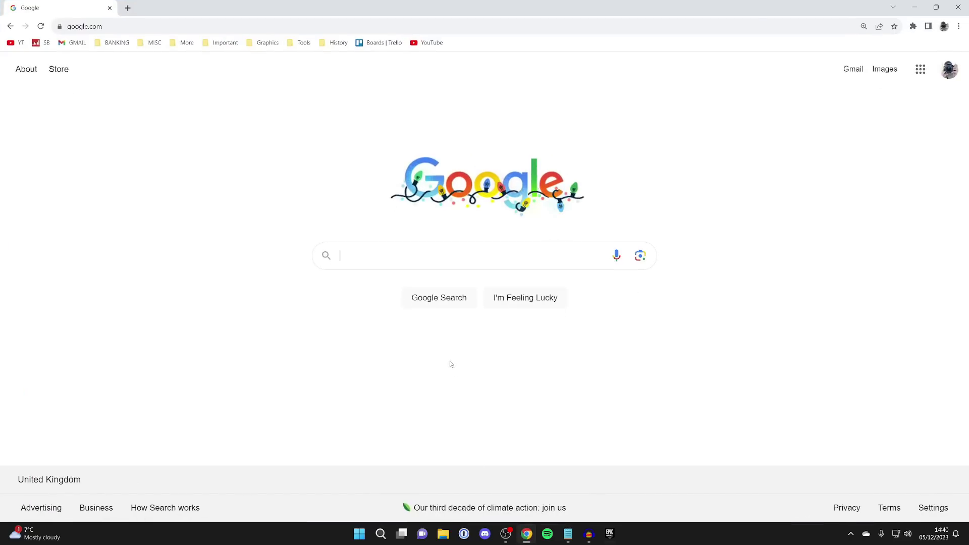
{"action": "type", "text": "epic gam"}
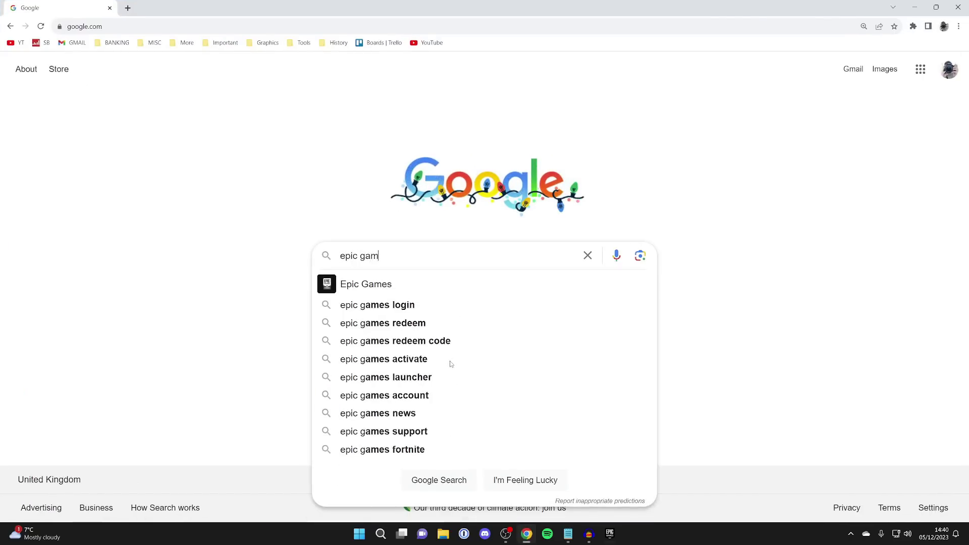
{"action": "type", "text": "es status"}
{"action": "key", "text": "Return"}
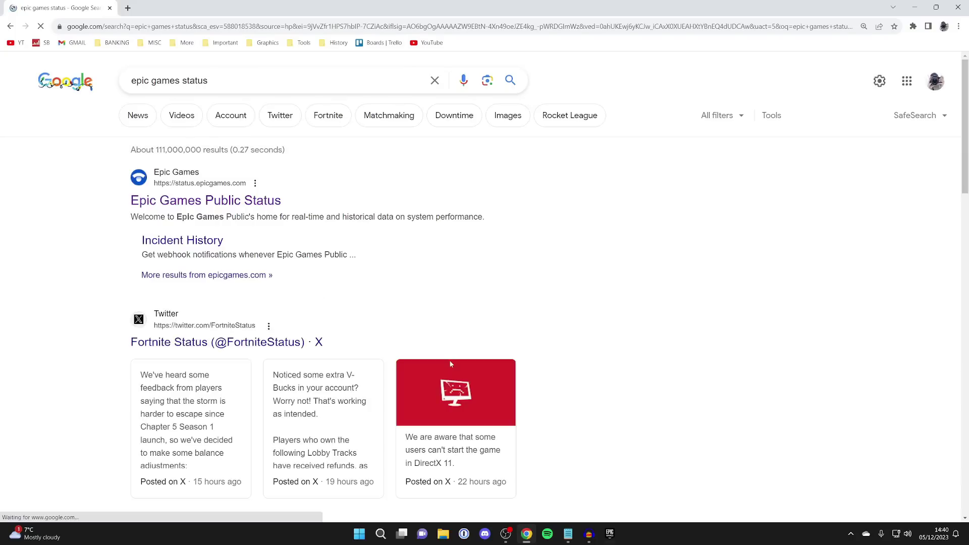
{"action": "left_click", "coordinate": [227, 201]}
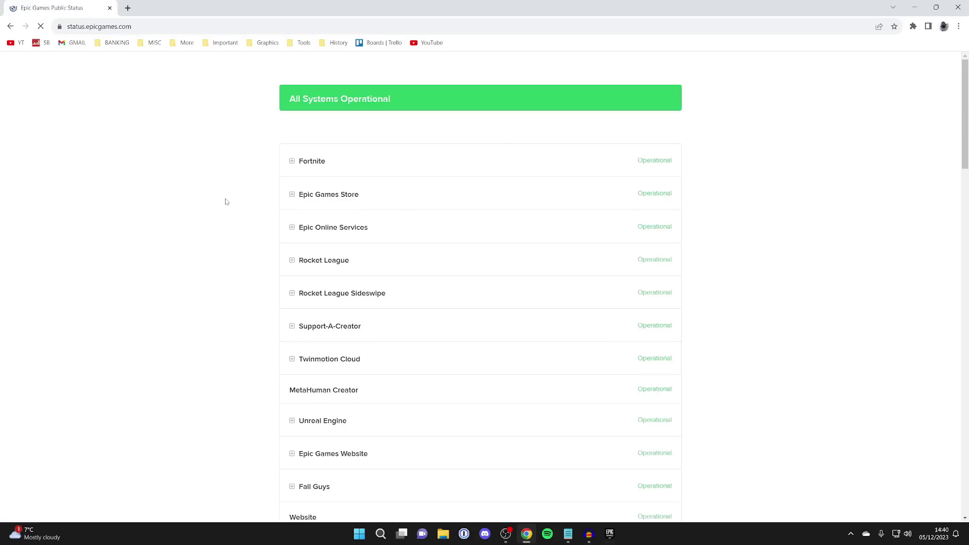
Check the overall system status and the per-service list on the status page, then minimize the browser
{"action": "left_click_drag", "start_coordinate": [289, 99], "coordinate": [335, 99]}
{"action": "left_click", "coordinate": [334, 99]}
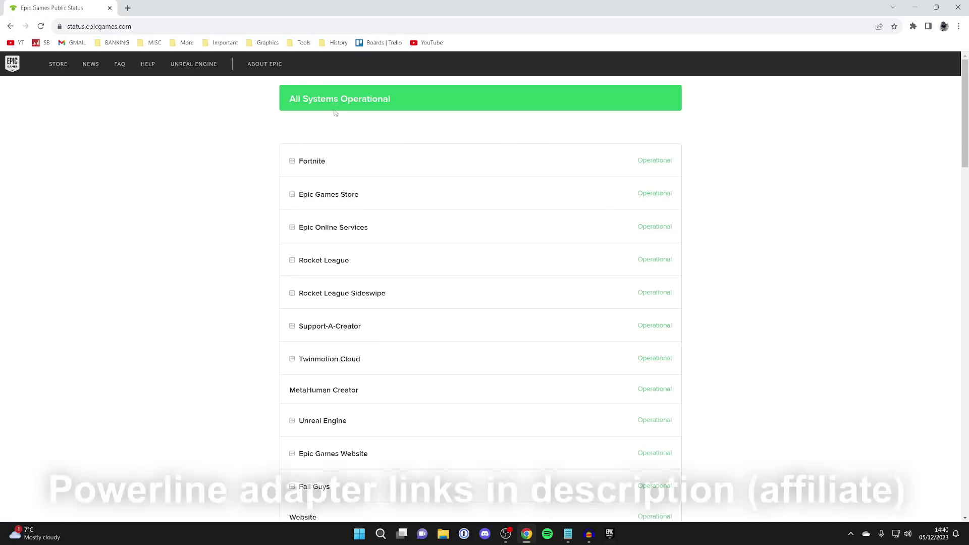
{"action": "scroll", "coordinate": [441, 267], "scroll_direction": "down", "scroll_amount": 4}
{"action": "scroll", "coordinate": [297, 183], "scroll_direction": "up", "scroll_amount": 4}
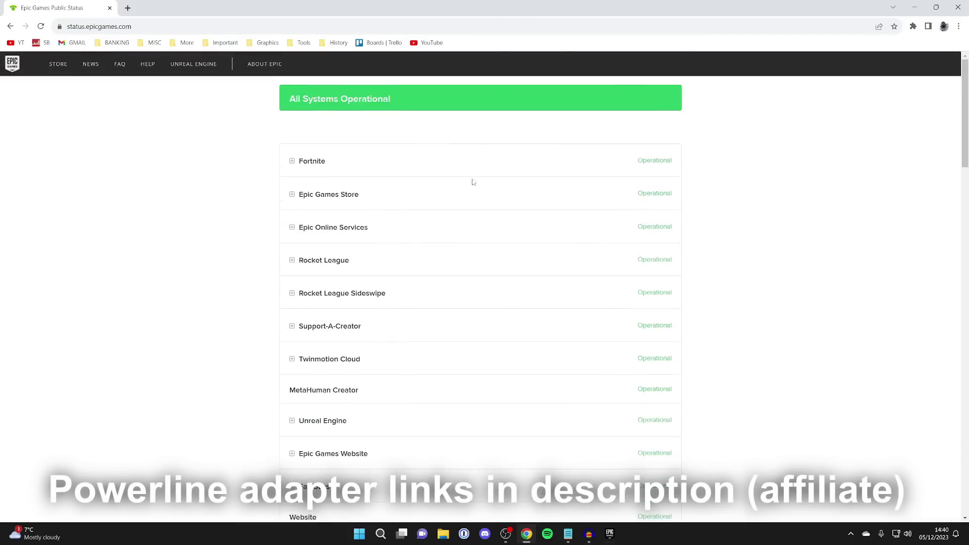
{"action": "left_click", "coordinate": [920, 5]}
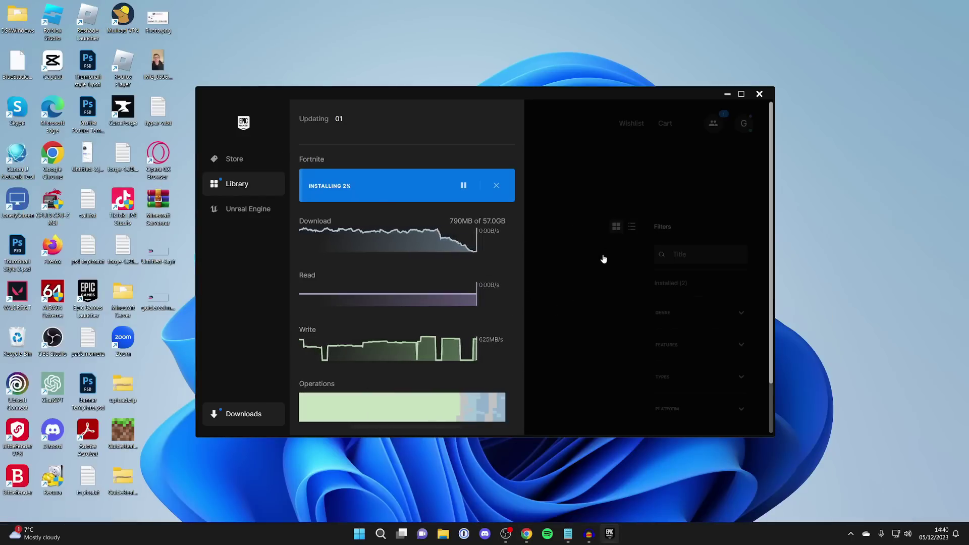
Close the launcher's downloads overview and open the launcher settings at the download preferences
{"action": "left_click", "coordinate": [603, 258]}
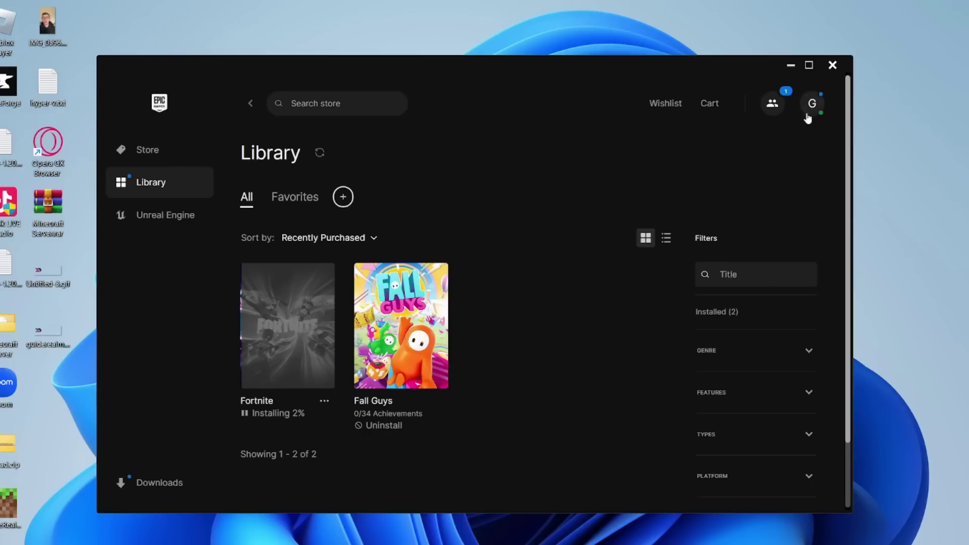
{"action": "left_click", "coordinate": [810, 107]}
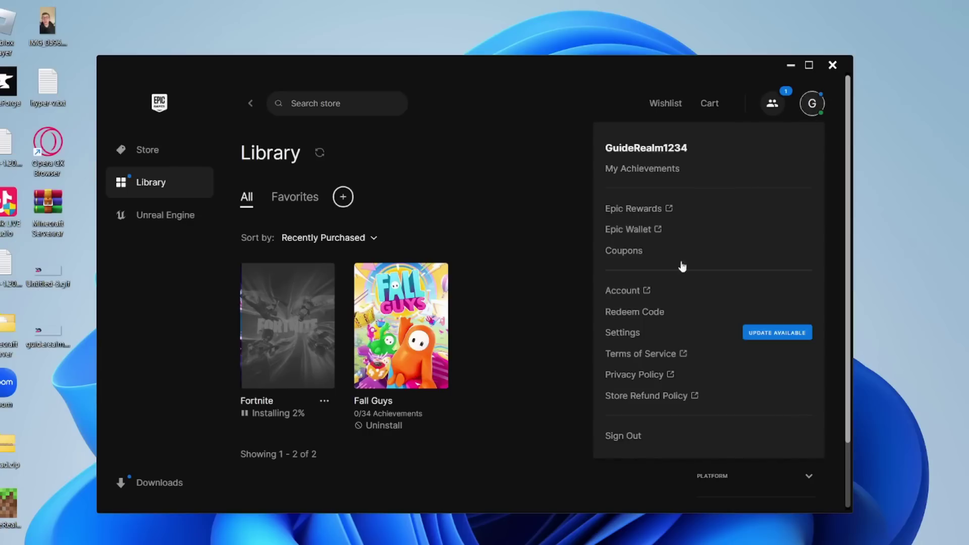
{"action": "left_click", "coordinate": [633, 333]}
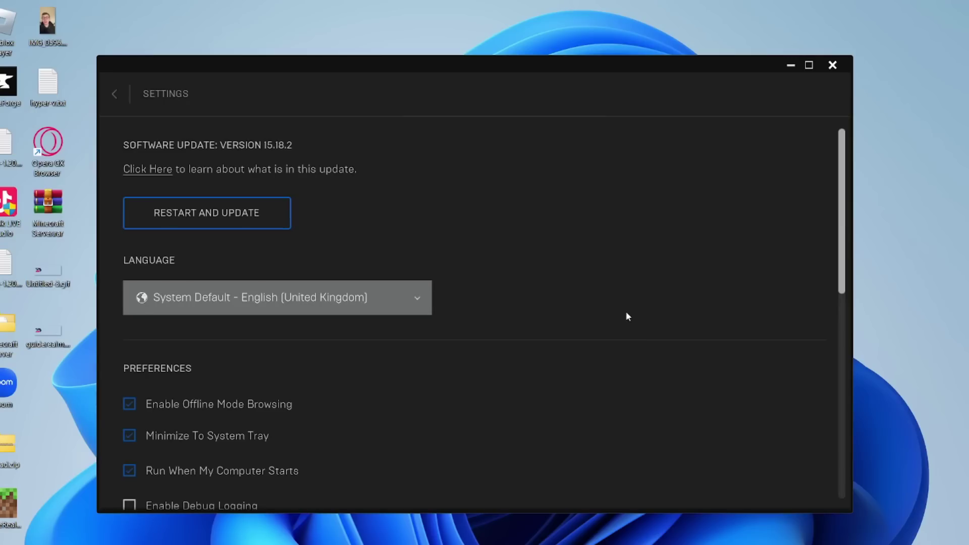
{"action": "scroll", "coordinate": [463, 232], "scroll_direction": "down", "scroll_amount": 5}
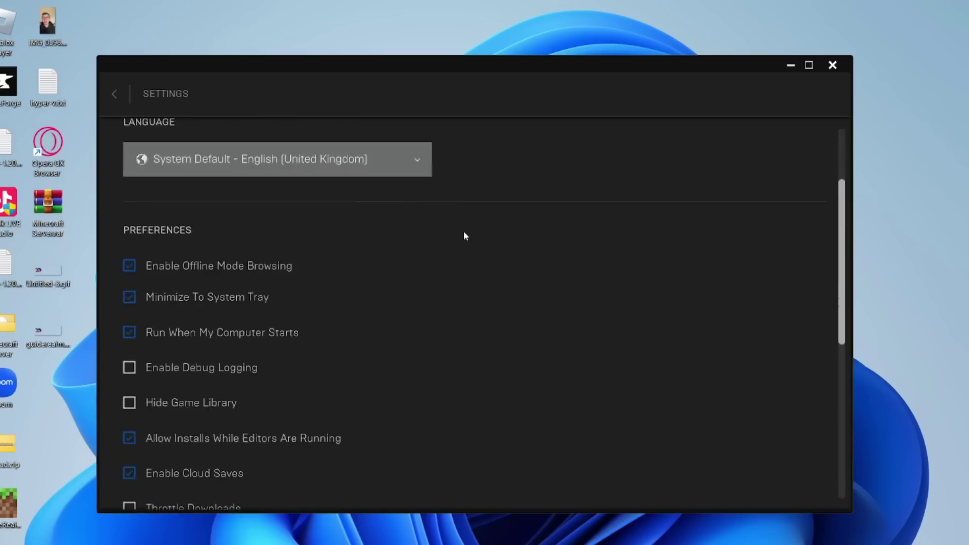
{"action": "scroll", "coordinate": [301, 201], "scroll_direction": "down", "scroll_amount": 2}
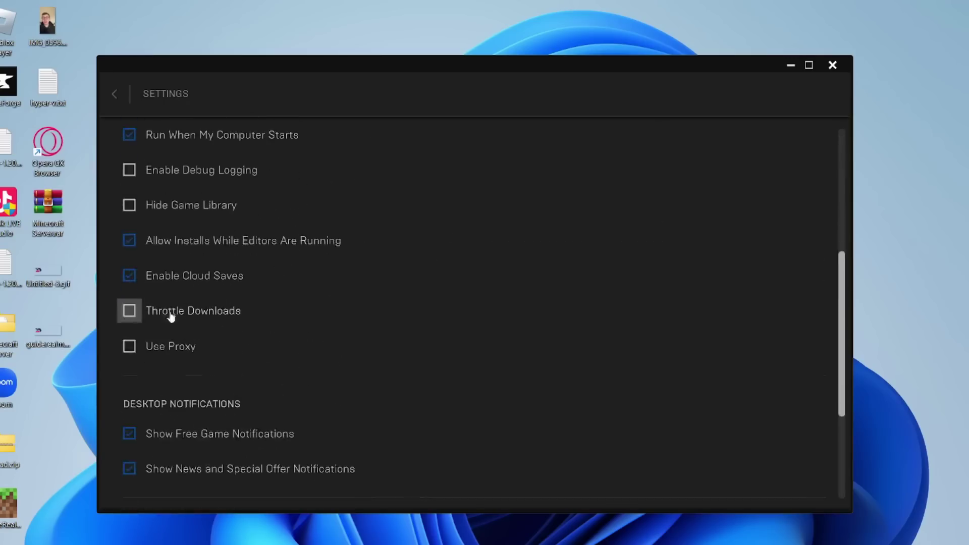
Toggle the Throttle Downloads preference on and off, and return to the game library with the account options closed
{"action": "left_click", "coordinate": [129, 311]}
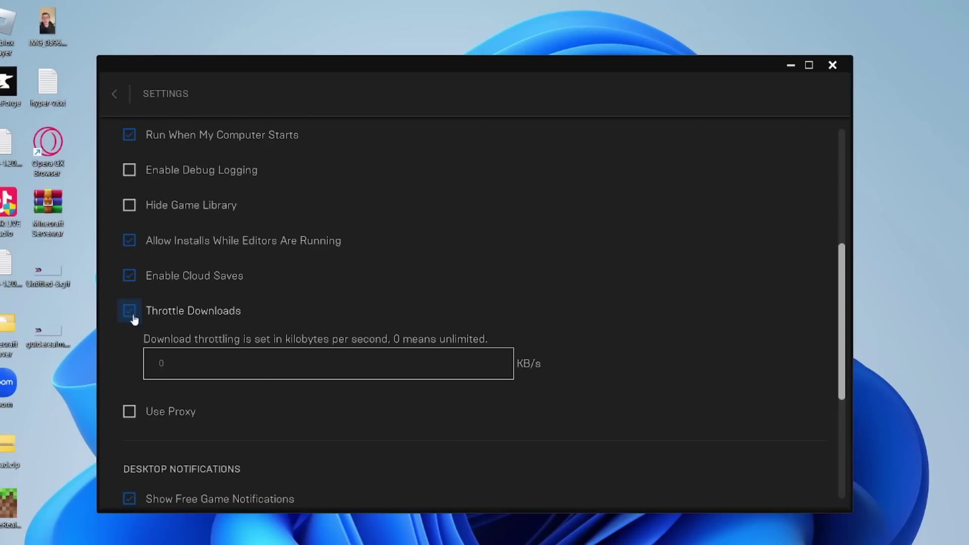
{"action": "left_click", "coordinate": [130, 313]}
{"action": "left_click", "coordinate": [130, 313]}
{"action": "left_click", "coordinate": [130, 311]}
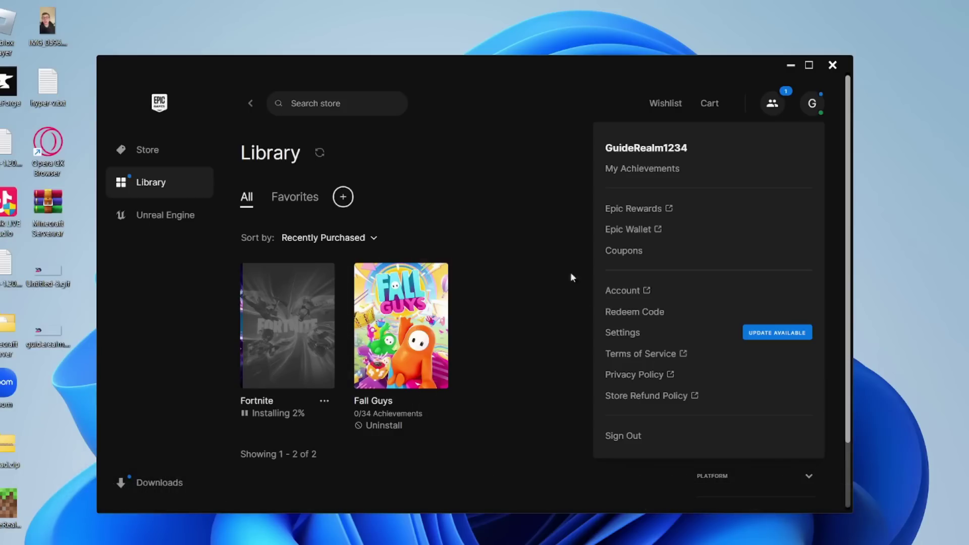
{"action": "left_click", "coordinate": [585, 302]}
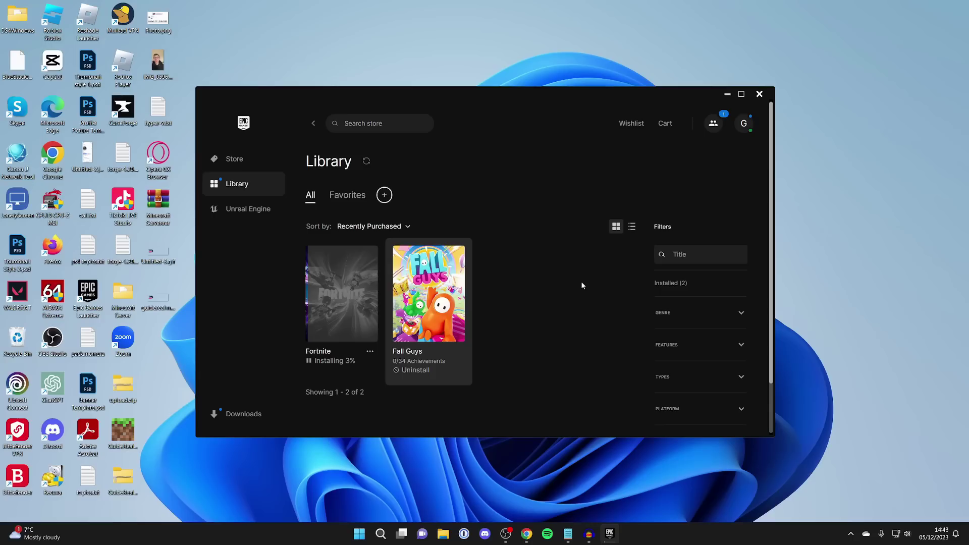
Search Windows for "resource" and open Resource Monitor
{"action": "left_click", "coordinate": [378, 542]}
{"action": "type", "text": "resource"}
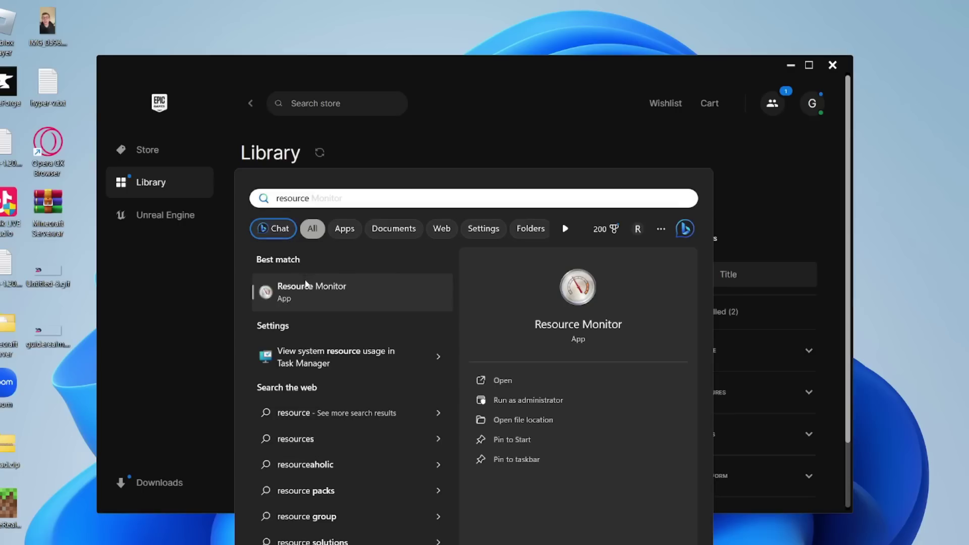
{"action": "key", "text": "Return"}
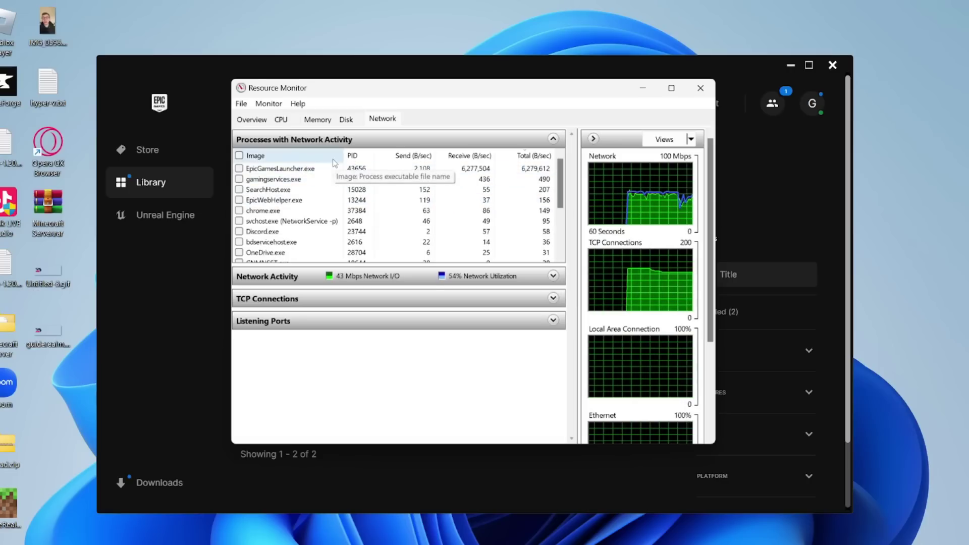
Examine the processes with network activity, view the process actions for gamingservices.exe without choosing one, and return to the launcher
{"action": "left_click", "coordinate": [267, 190]}
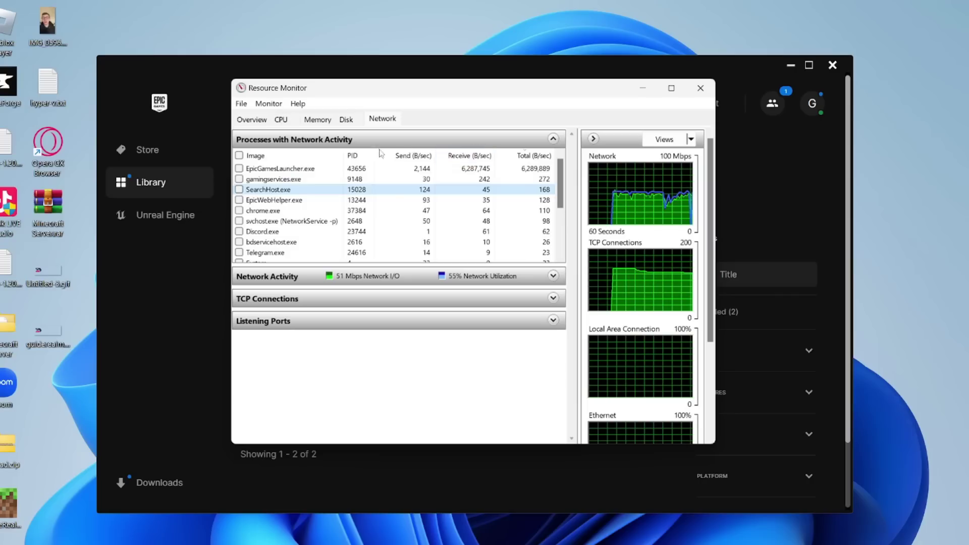
{"action": "right_click", "coordinate": [258, 183]}
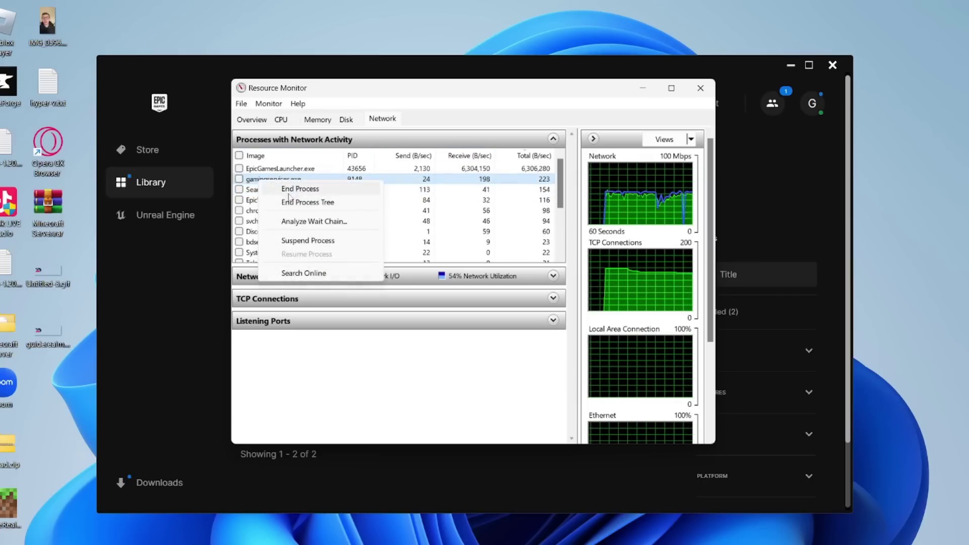
{"action": "left_click", "coordinate": [435, 382]}
{"action": "left_click", "coordinate": [832, 345]}
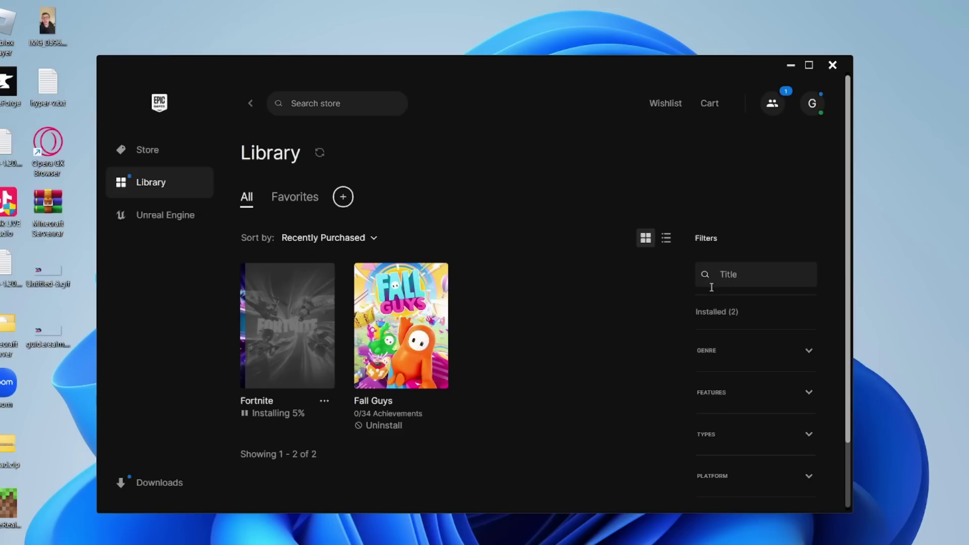
Close the Epic Games Launcher window and exit its background process completely, accepting that installations are canceled
{"action": "left_click", "coordinate": [845, 69]}
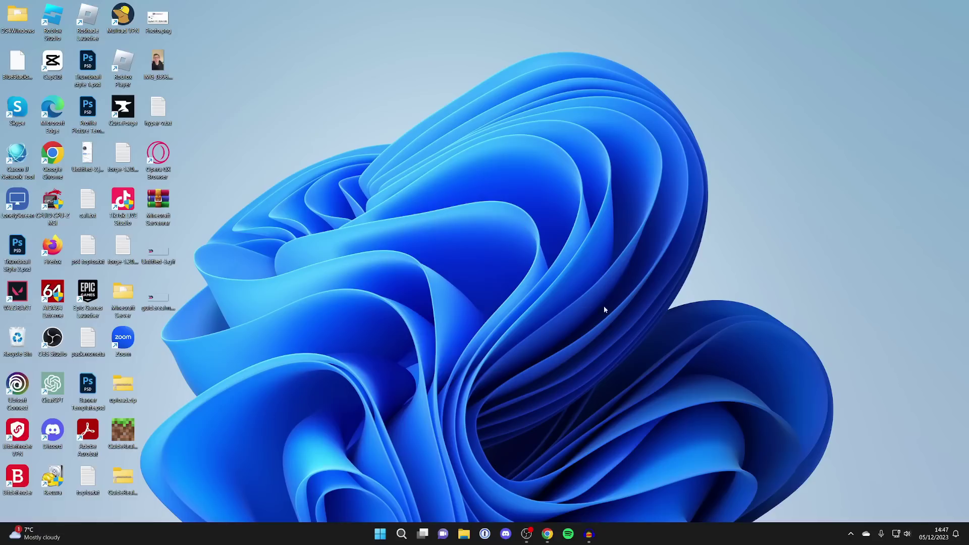
{"action": "left_click", "coordinate": [851, 534]}
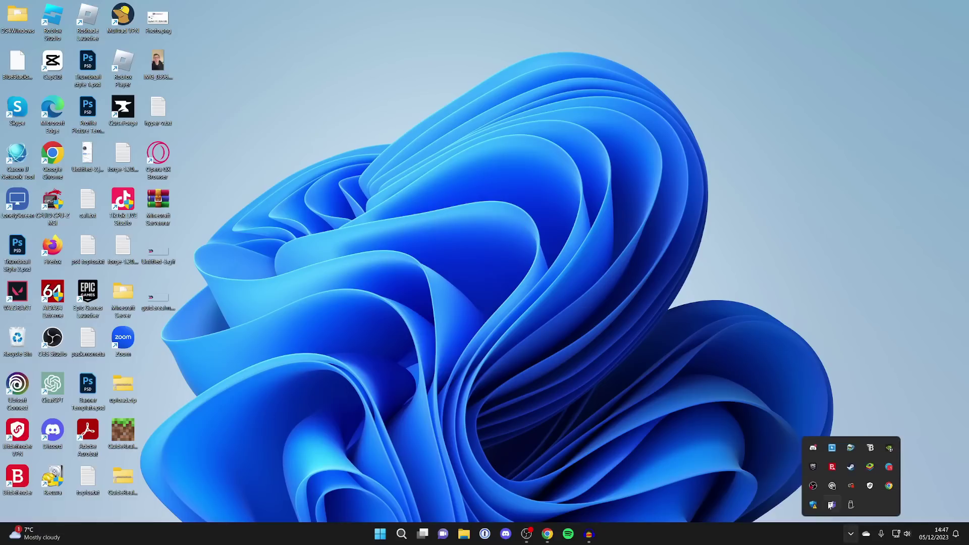
{"action": "right_click", "coordinate": [812, 469]}
{"action": "left_click", "coordinate": [820, 455]}
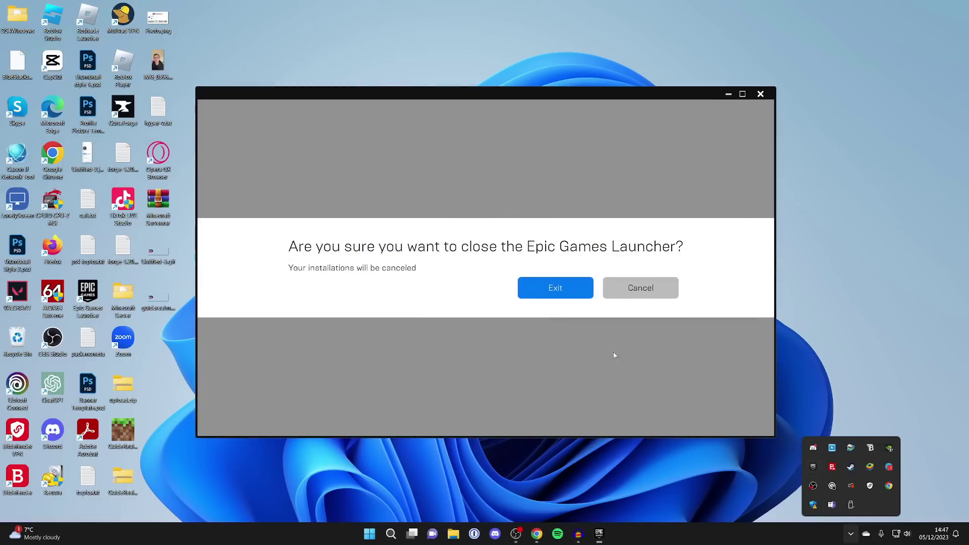
{"action": "left_click", "coordinate": [555, 288]}
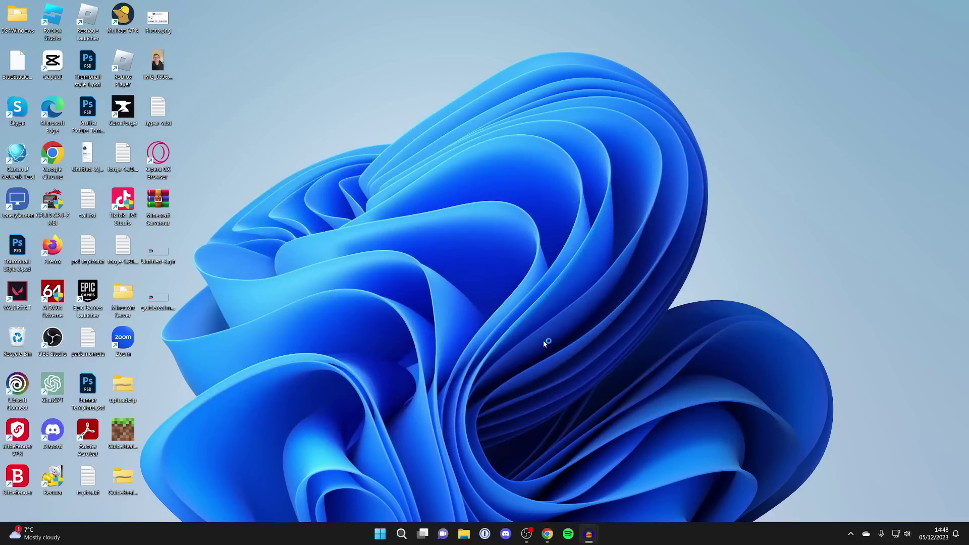
Open the %localappdata% folder through Windows search
{"action": "left_click", "coordinate": [402, 534]}
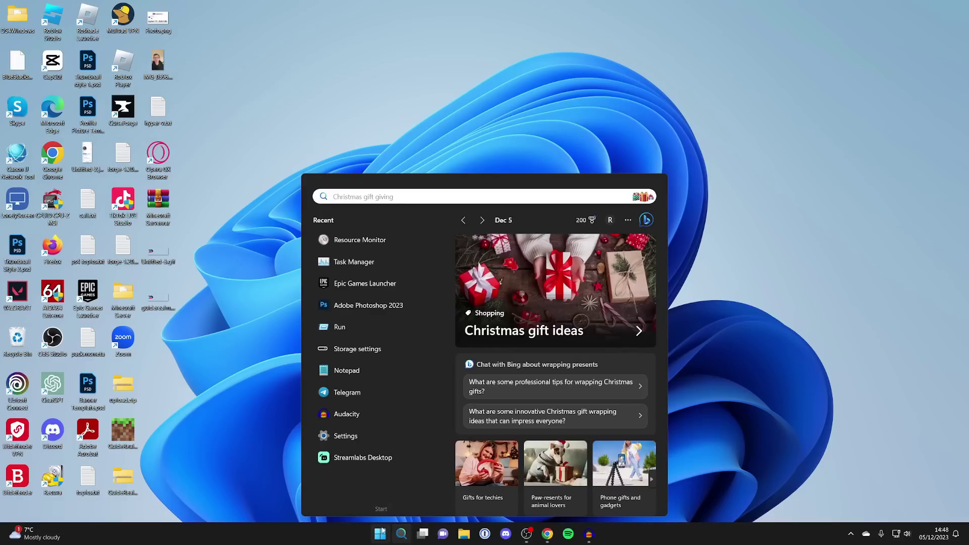
{"action": "type", "text": "%localappdata%"}
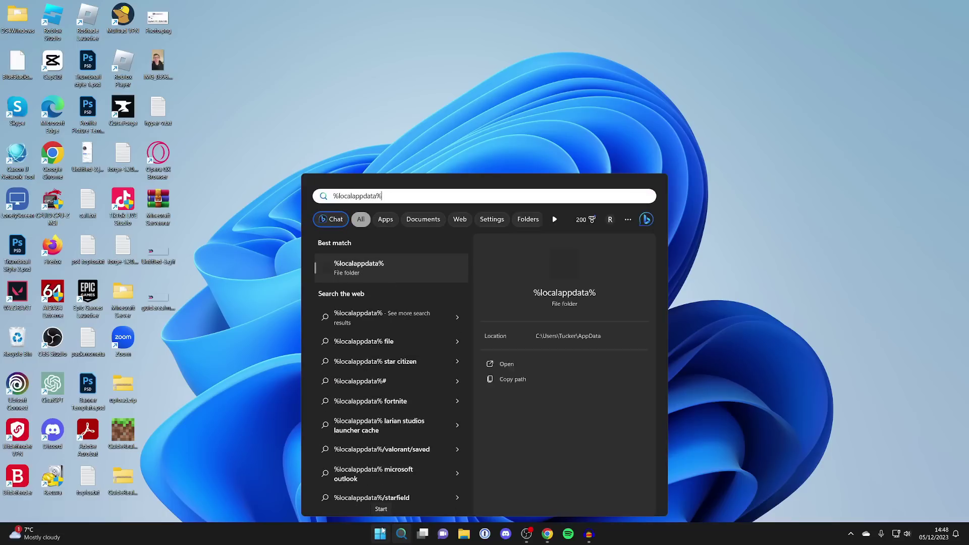
{"action": "key", "text": "Return"}
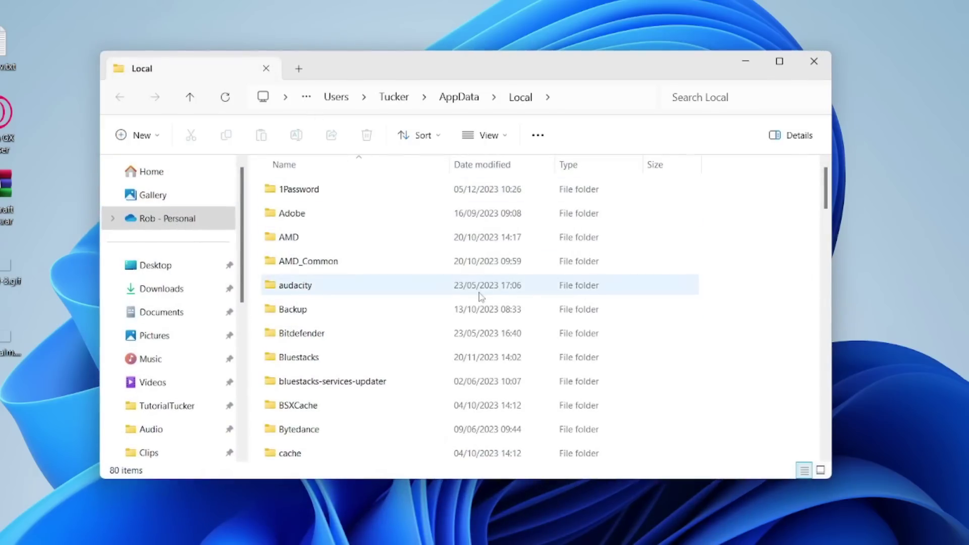
Within the Local folder, go into EpicGamesLauncher, Saved, Config and Windows
{"action": "scroll", "coordinate": [480, 296], "scroll_direction": "down", "scroll_amount": 7}
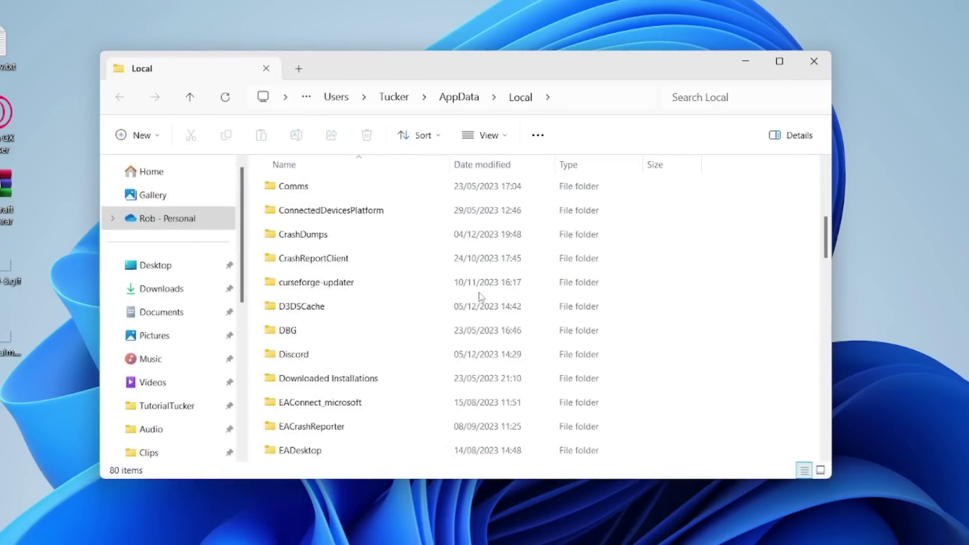
{"action": "scroll", "coordinate": [429, 378], "scroll_direction": "down", "scroll_amount": 1}
{"action": "double_click", "coordinate": [332, 359]}
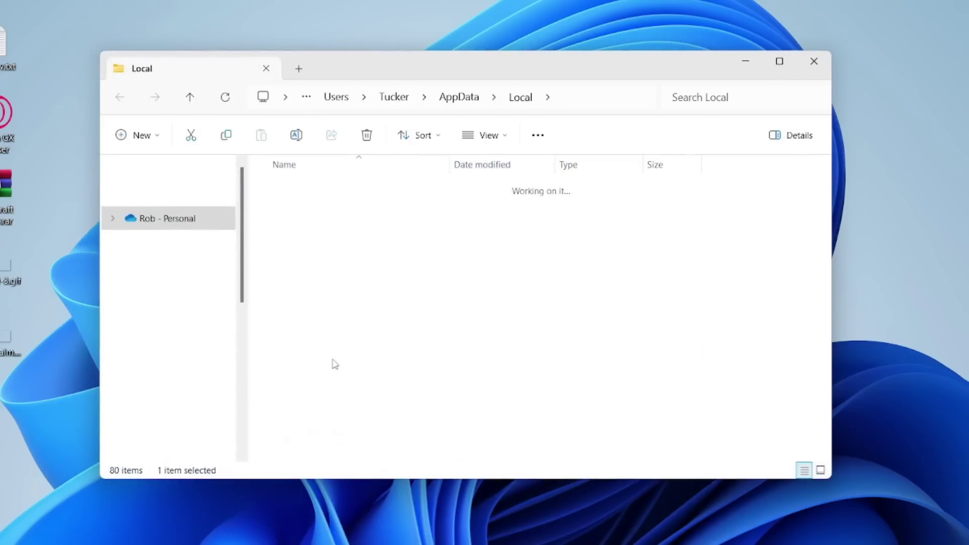
{"action": "double_click", "coordinate": [396, 216]}
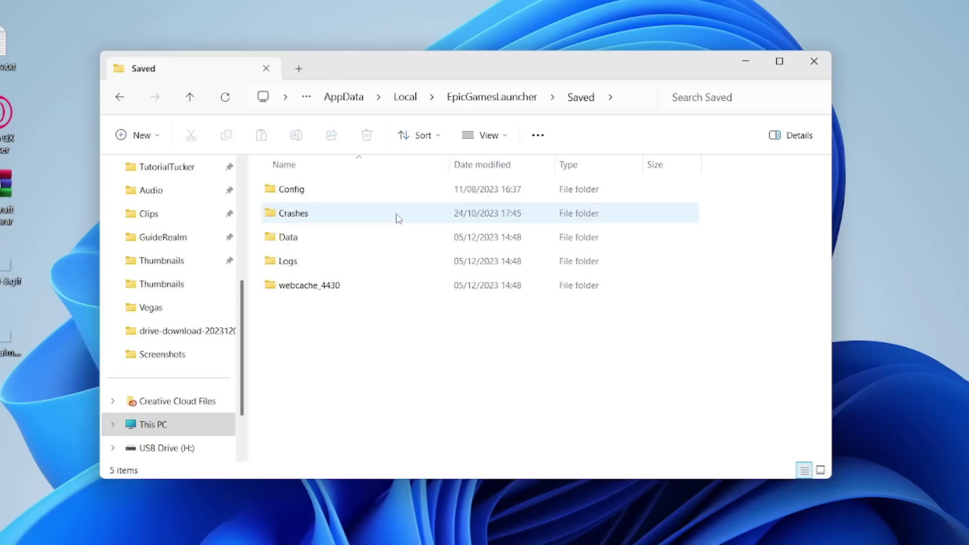
{"action": "double_click", "coordinate": [374, 189]}
{"action": "double_click", "coordinate": [376, 211]}
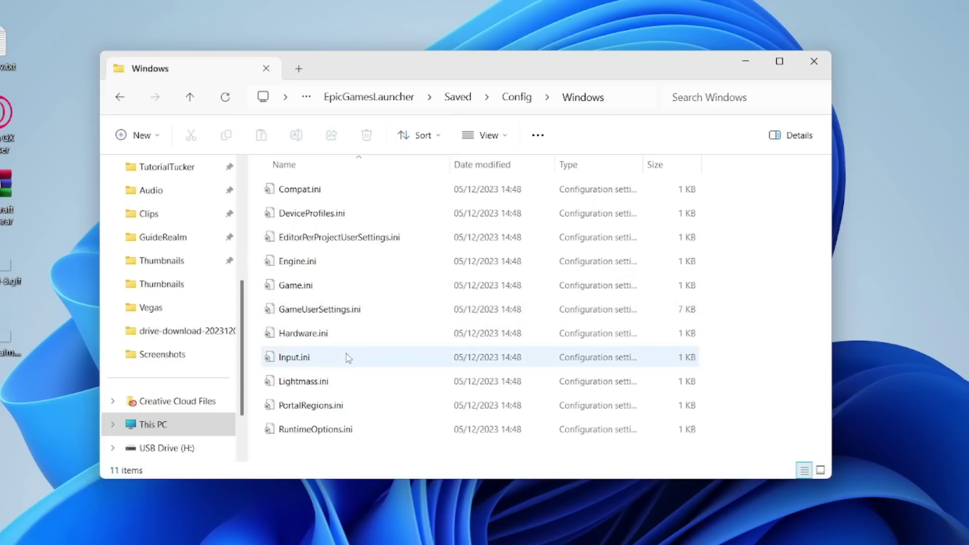
Open the Engine.ini file with Notepad
{"action": "right_click", "coordinate": [353, 261]}
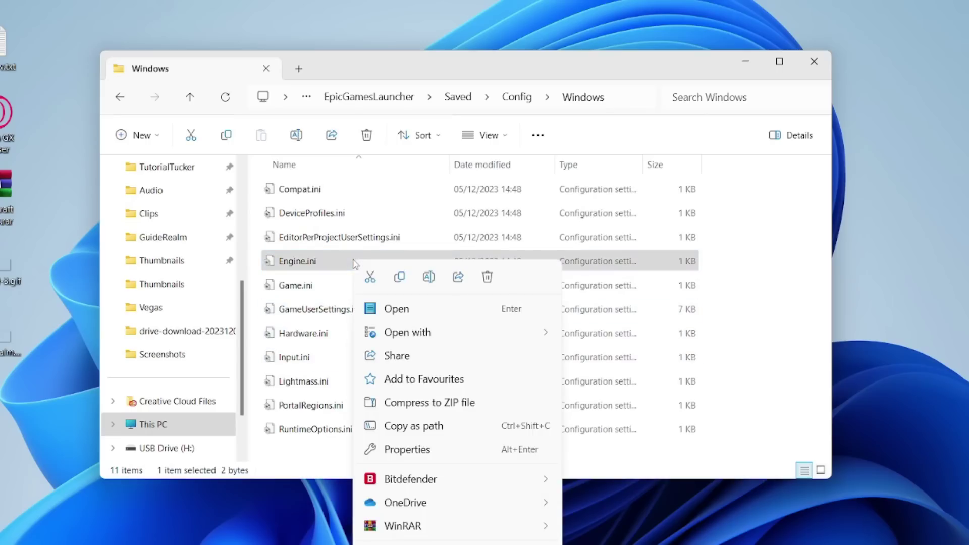
{"action": "mouse_move", "coordinate": [422, 334]}
{"action": "left_click", "coordinate": [637, 333]}
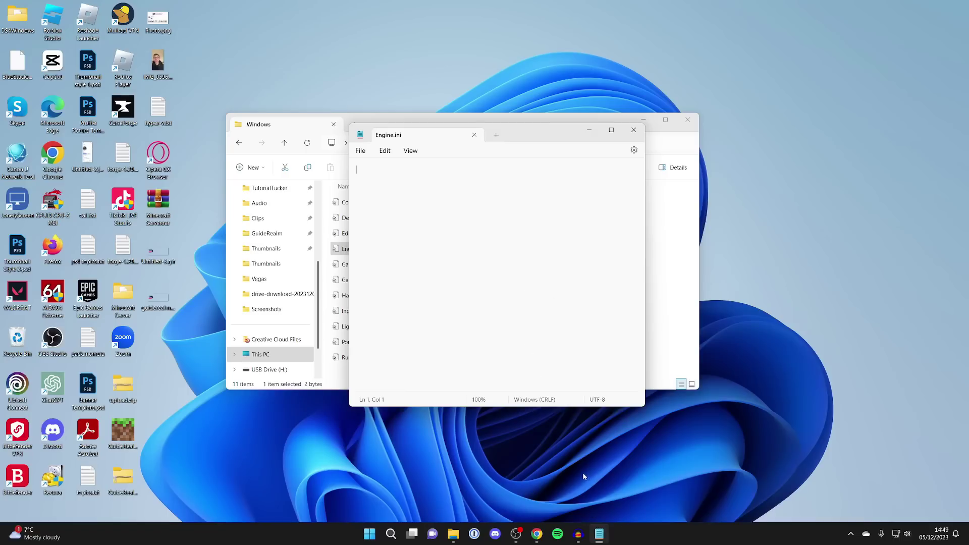
Copy the [HTTP] and [Portal.BuildPatch] lines from the Epic Games help page in Chrome and paste them into Engine.ini in Notepad
{"action": "left_click", "coordinate": [536, 533]}
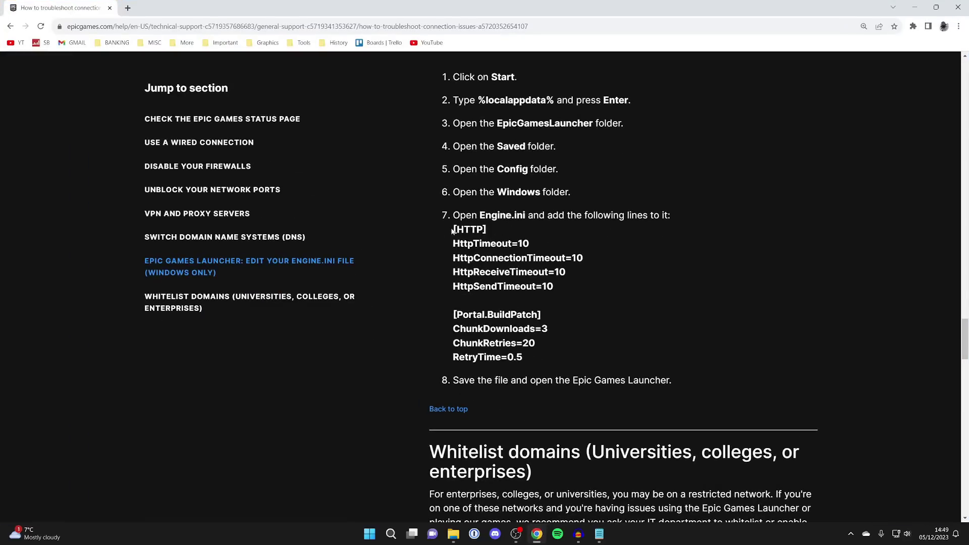
{"action": "left_click_drag", "start_coordinate": [455, 230], "coordinate": [531, 360]}
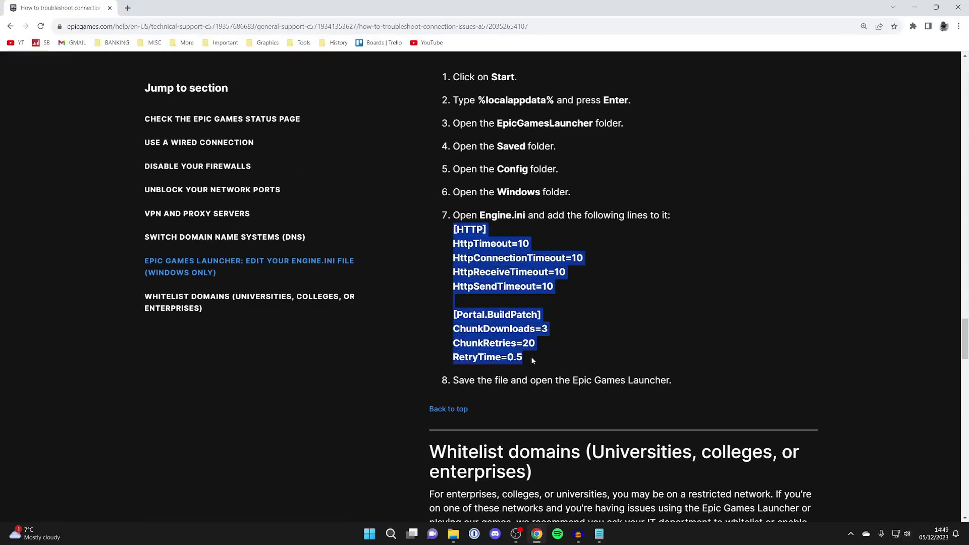
{"action": "right_click", "coordinate": [483, 253]}
{"action": "left_click", "coordinate": [494, 260]}
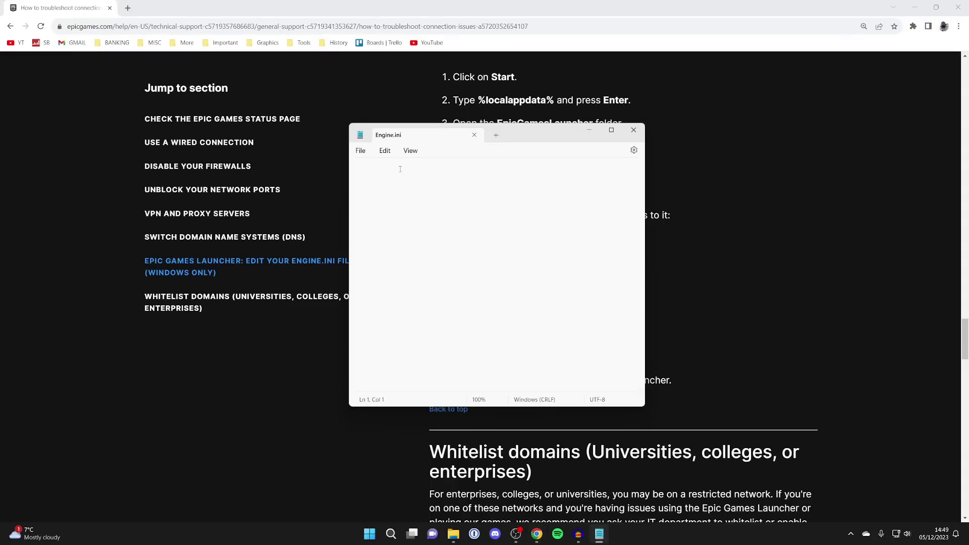
{"action": "right_click", "coordinate": [376, 174]}
{"action": "left_click", "coordinate": [393, 243]}
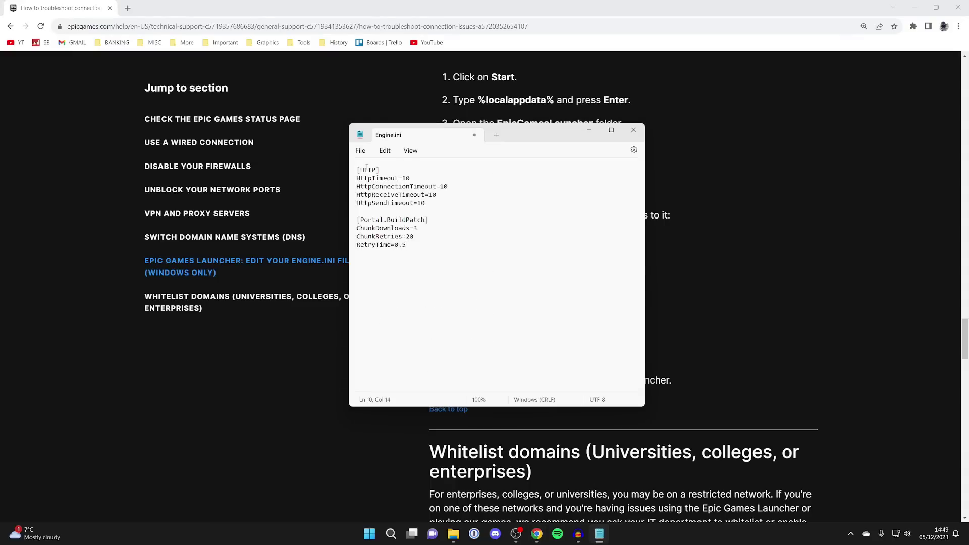
Save and close Engine.ini, and clear the browser and Windows folder windows off the desktop
{"action": "left_click", "coordinate": [361, 151]}
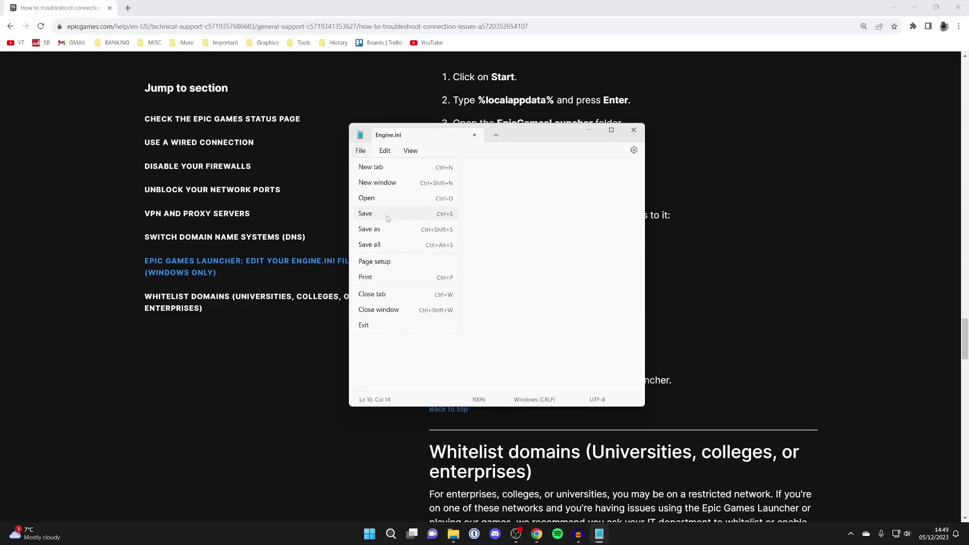
{"action": "left_click", "coordinate": [386, 216]}
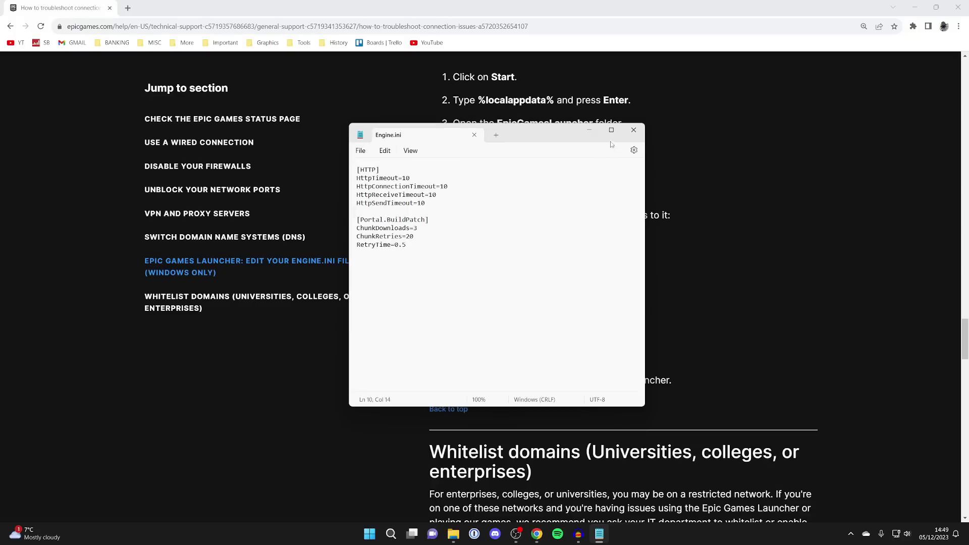
{"action": "left_click", "coordinate": [633, 130]}
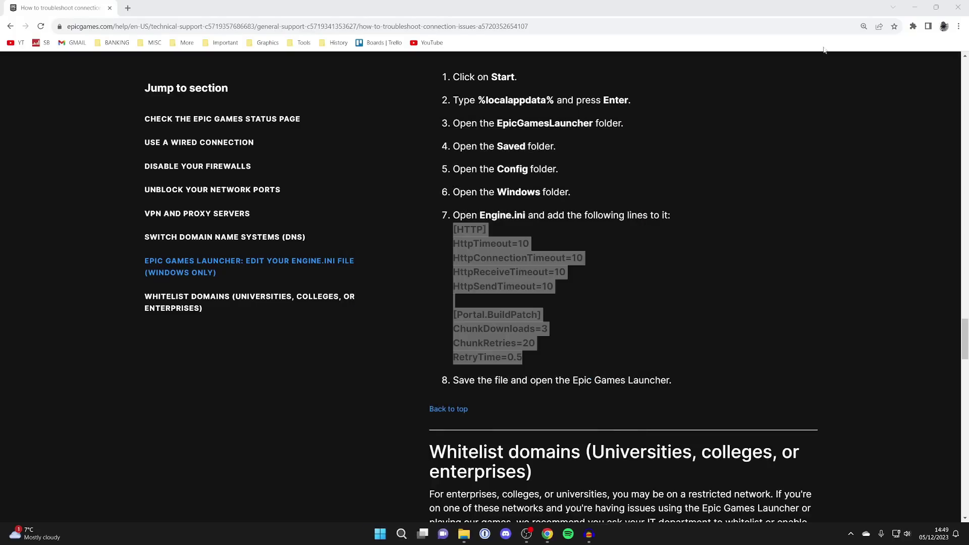
{"action": "left_click", "coordinate": [914, 7]}
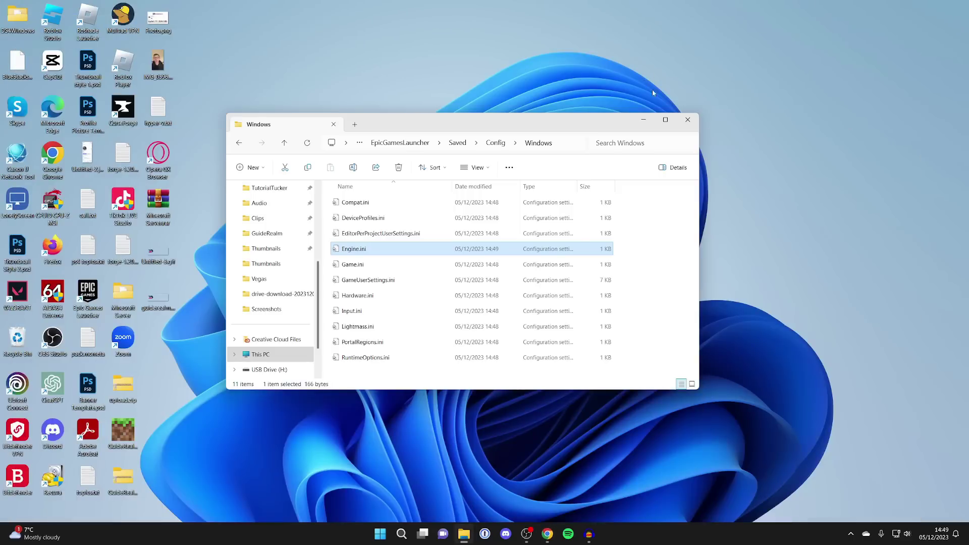
{"action": "left_click", "coordinate": [687, 120]}
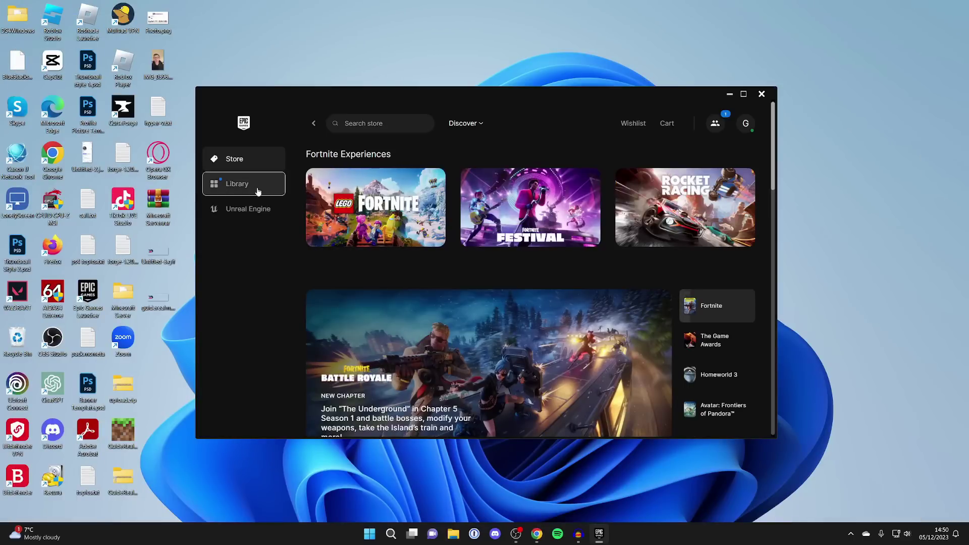
In the Epic Games Launcher's Library, queue the Fortnite download again
{"action": "left_click", "coordinate": [258, 192]}
{"action": "left_click", "coordinate": [315, 361]}
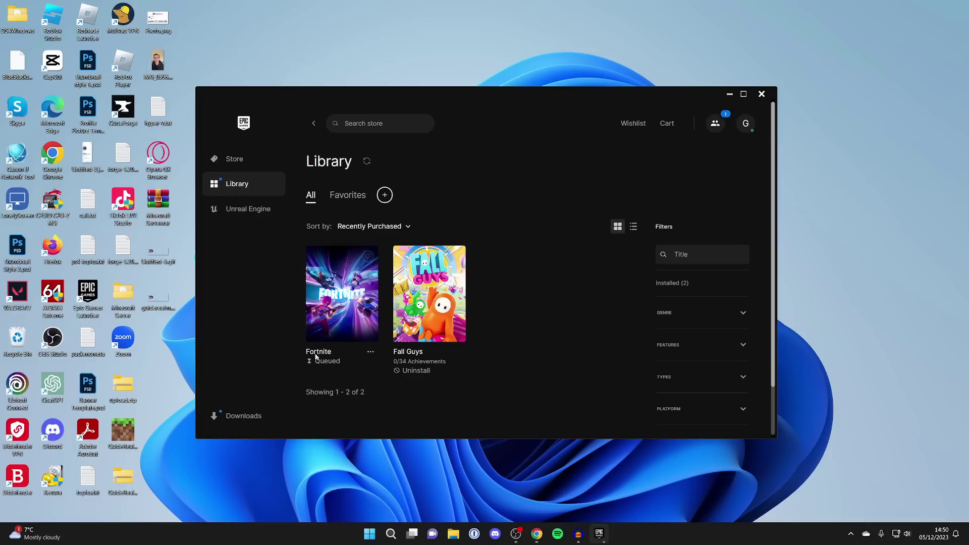